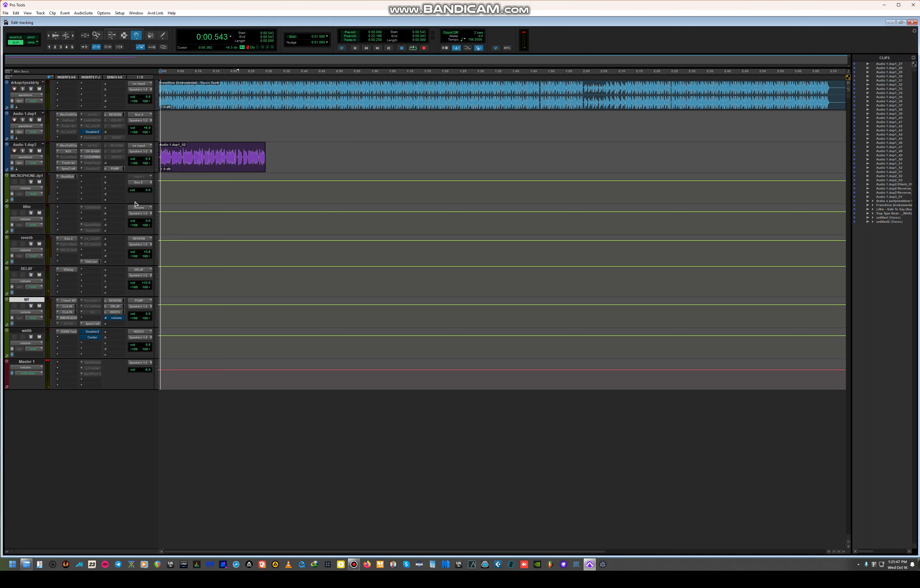
Bypass the PUMP send and the NS1, Fresh Air and SpecCraft inserts on the Audio 1.dup3 track.
right_click(116, 172)
click(121, 171)
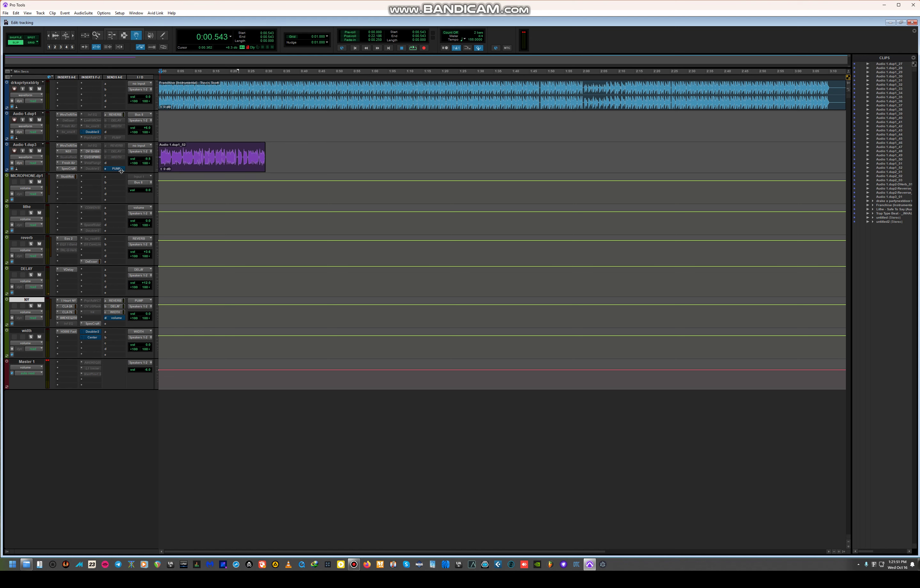
right_click(71, 154)
click(75, 156)
right_click(69, 162)
click(78, 165)
right_click(70, 162)
click(73, 167)
right_click(72, 165)
click(78, 169)
right_click(66, 169)
click(72, 171)
Bypass the two remaining active plug-ins in the F-J insert slots of the Audio 1.dup3 track.
right_click(92, 160)
click(95, 164)
right_click(94, 151)
click(98, 154)
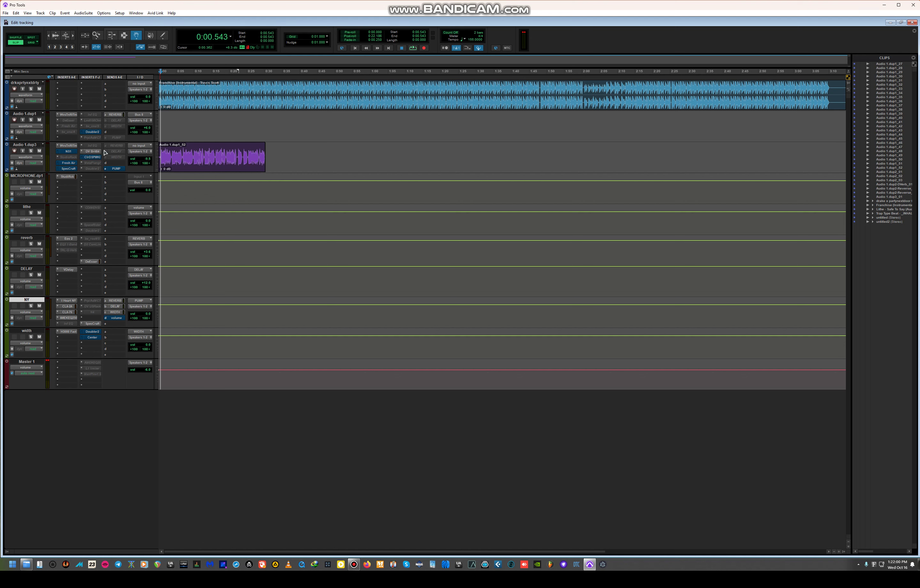
View the Waves Tune Real-Time settings on the Audio 1.dup3 track and close the plug-in.
click(68, 147)
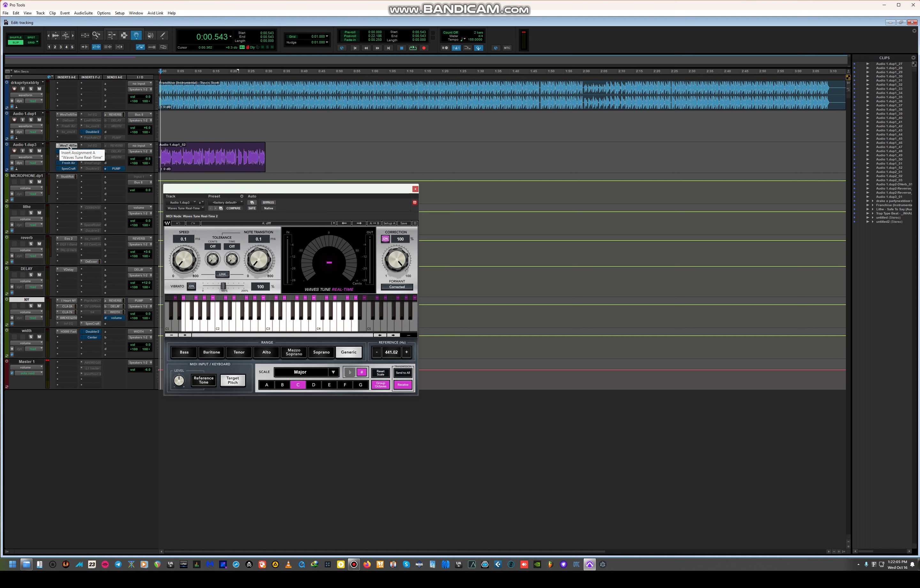
click(68, 146)
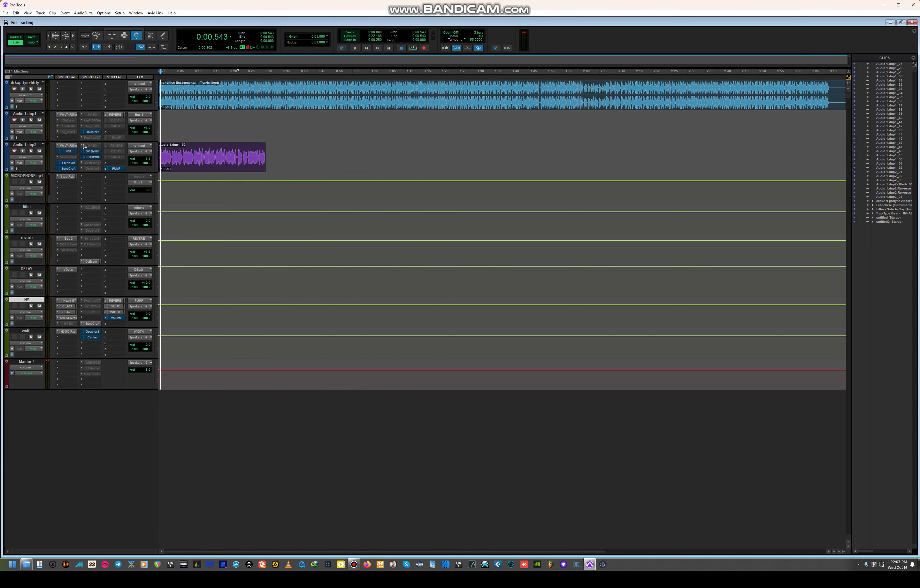
Play the session from the start, muting the instrumental track and adjusting the Audio 1.dup3 volume, and stop playback.
click(355, 47)
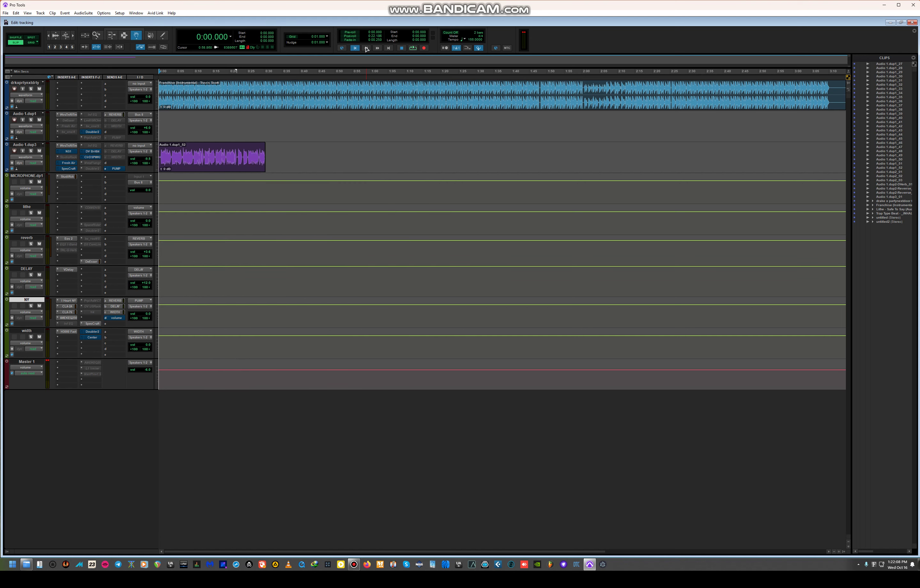
click(412, 48)
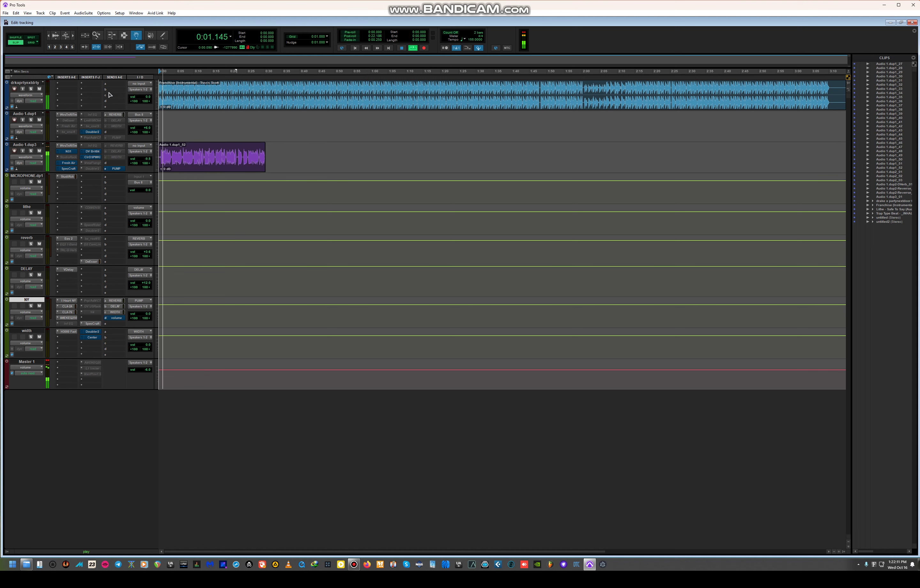
click(40, 89)
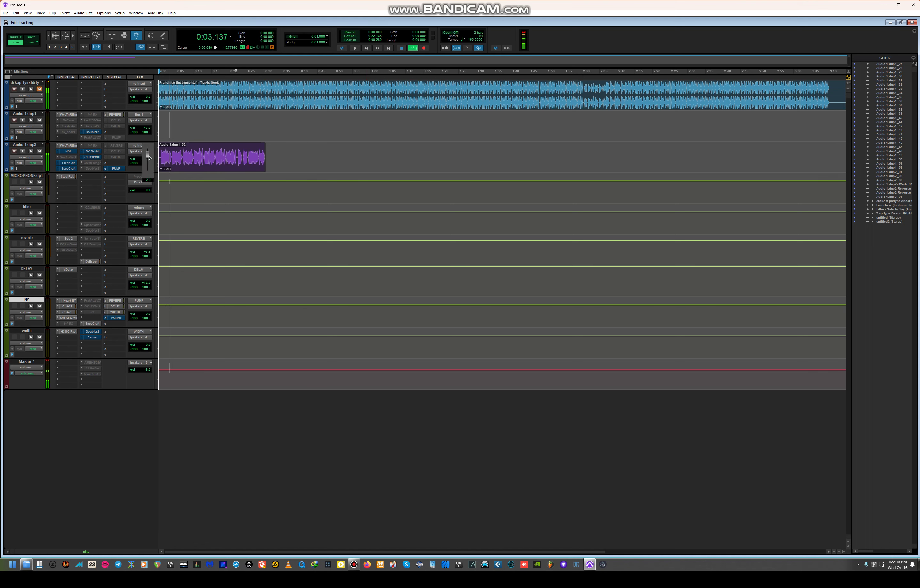
drag(149, 155, 151, 155)
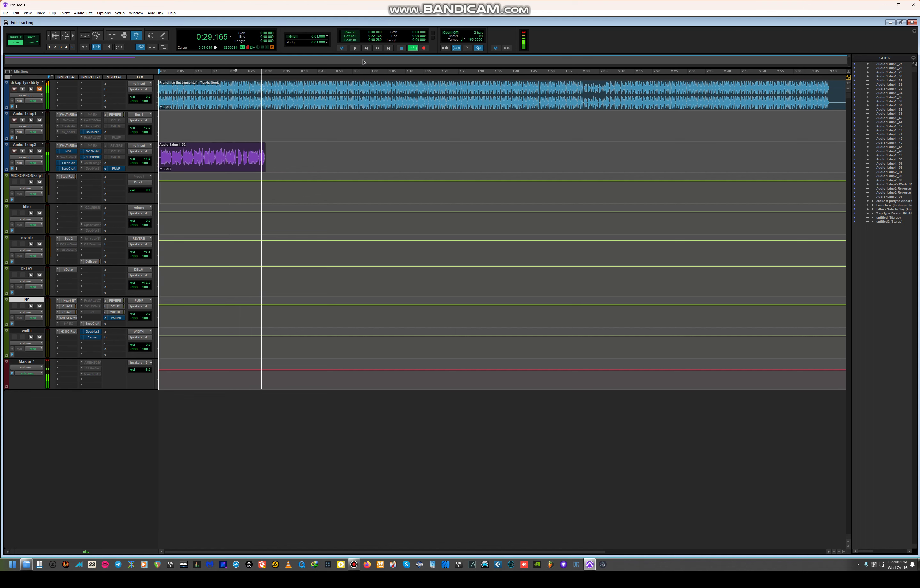
click(400, 48)
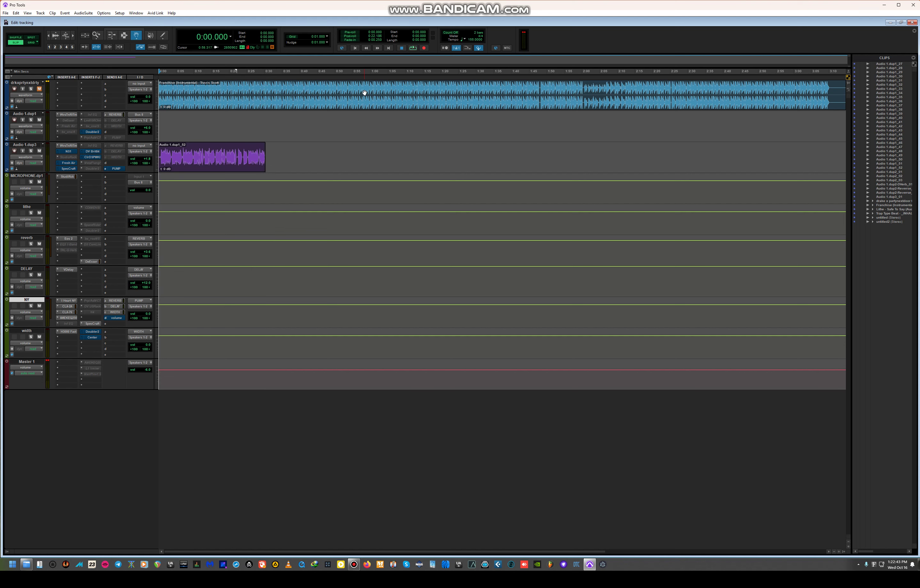
Open StudioRack on the MICROPHONE.dup1 track and look through its slot, settings and preset options.
click(67, 177)
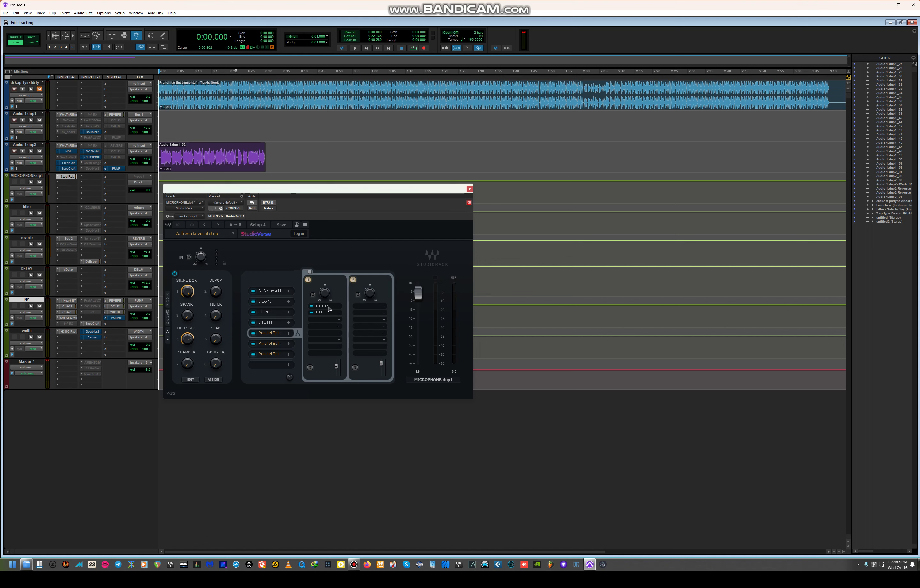
click(338, 306)
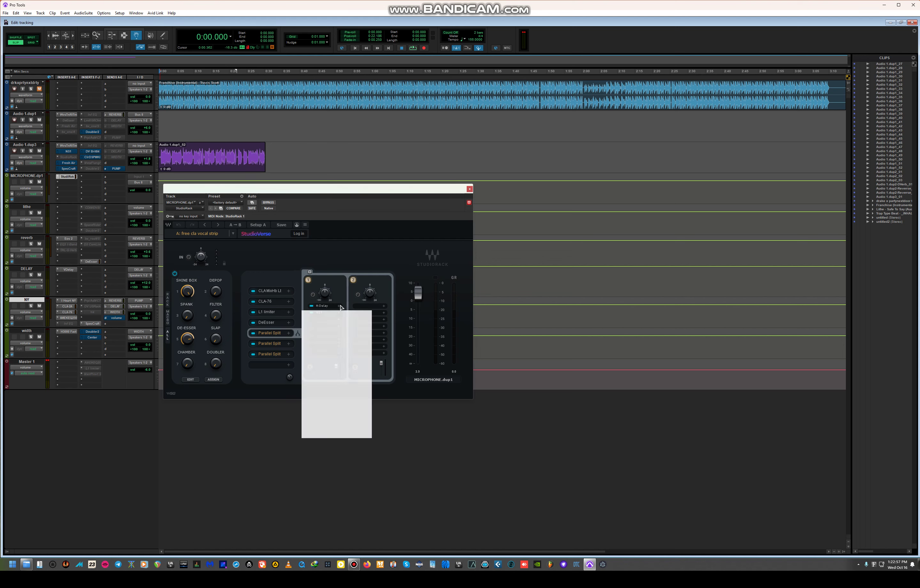
click(339, 264)
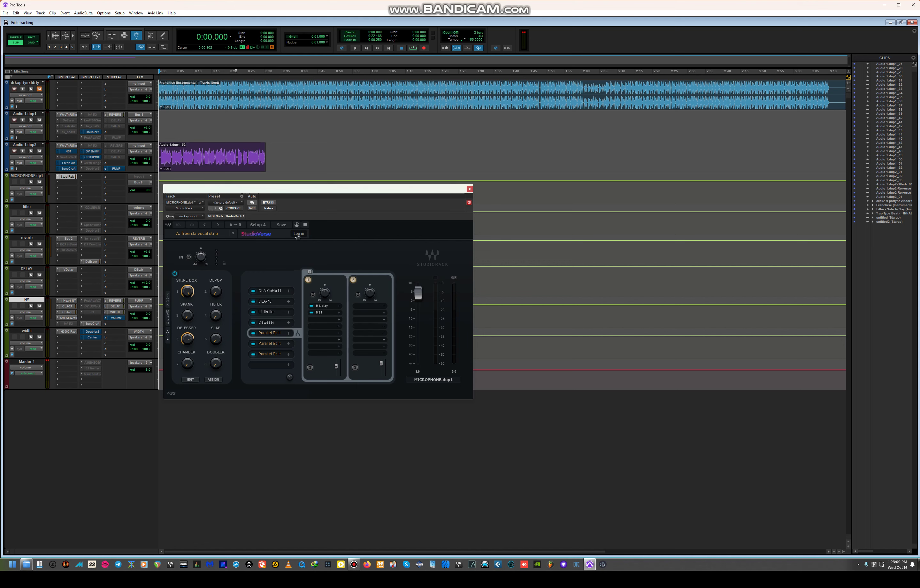
click(305, 225)
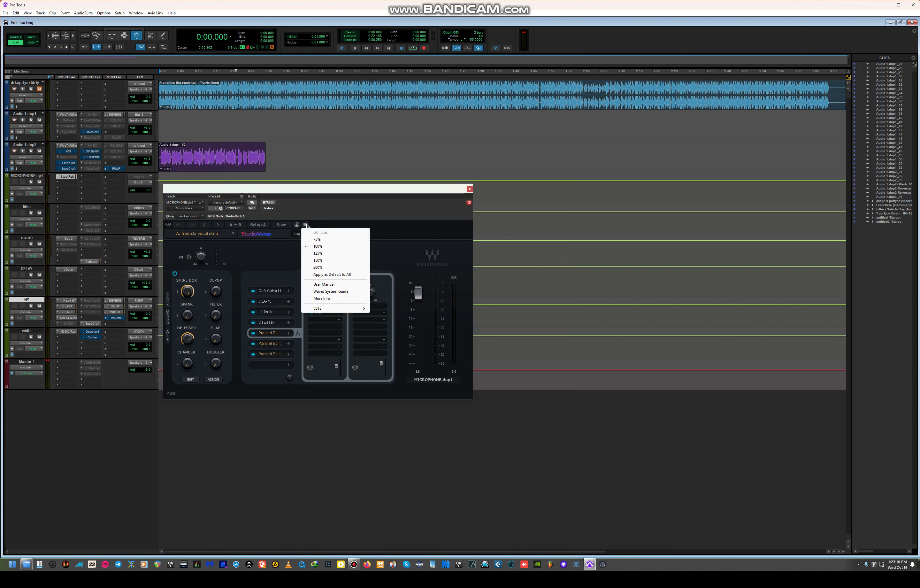
click(332, 226)
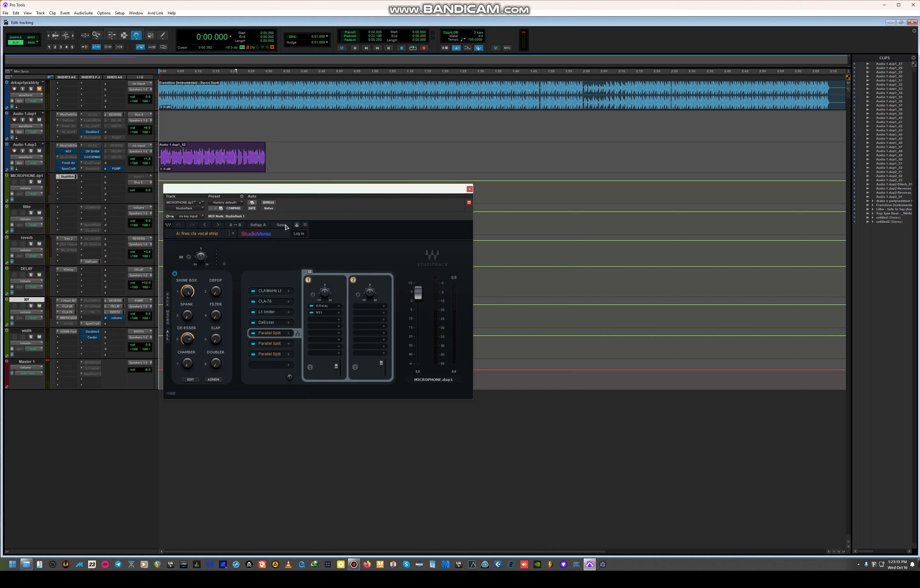
click(232, 234)
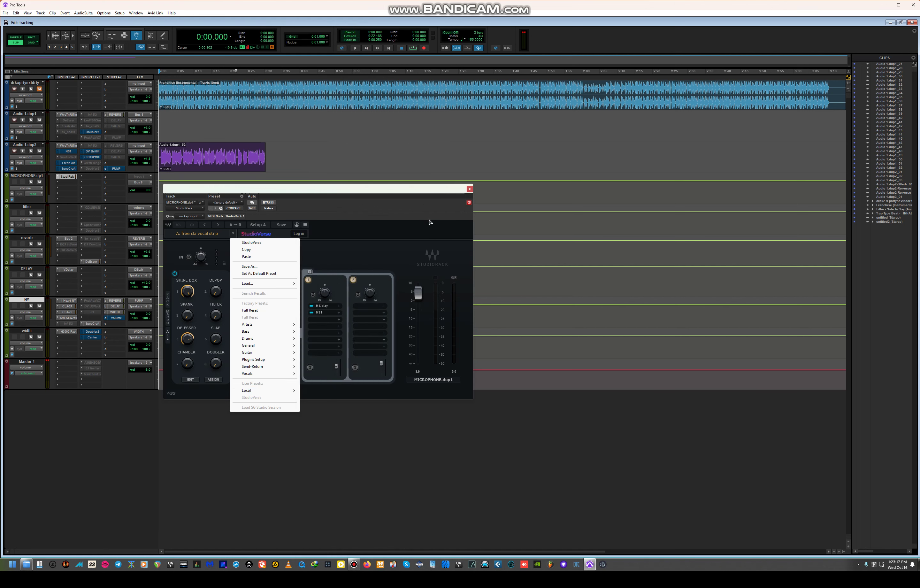
click(442, 224)
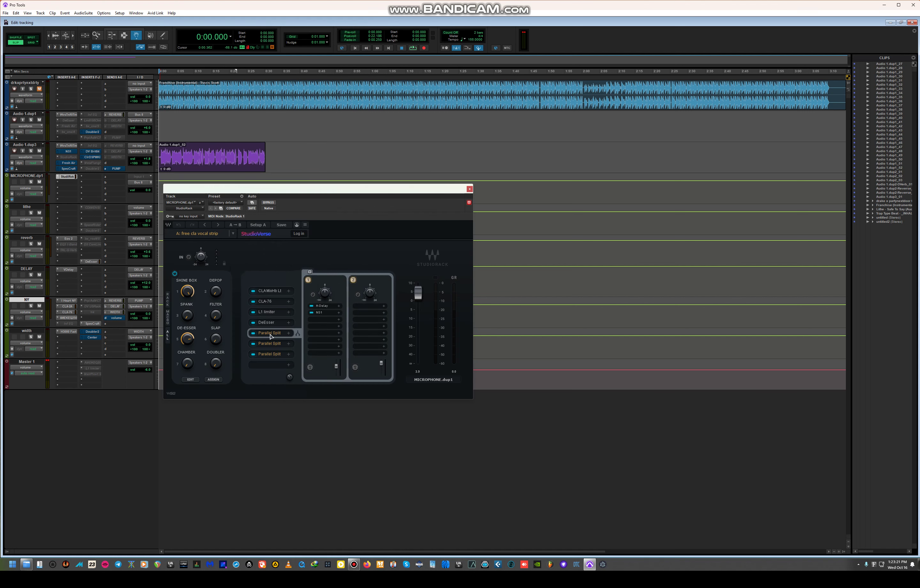
Remove H-Delay from the first parallel split in StudioRack and move NS1 up into the freed first slot.
click(324, 307)
right_click(324, 307)
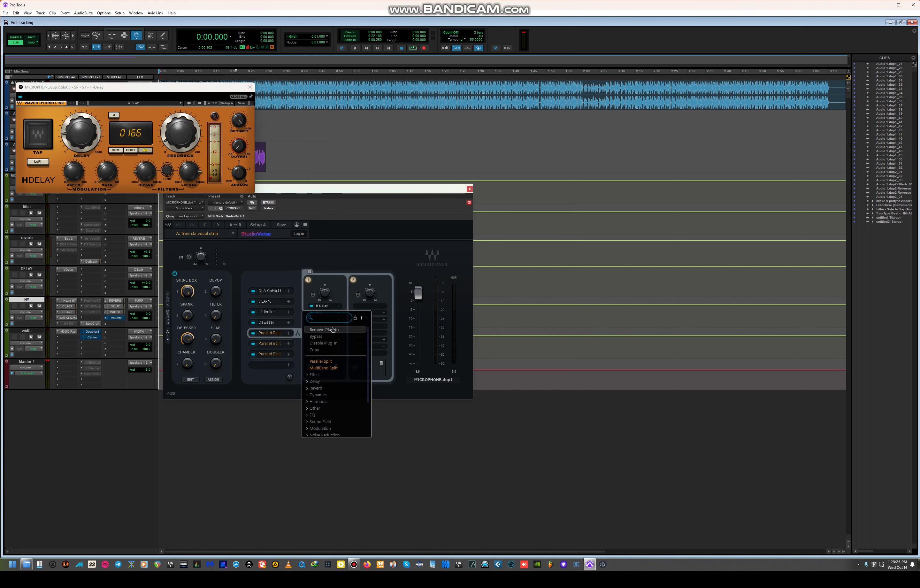
click(333, 329)
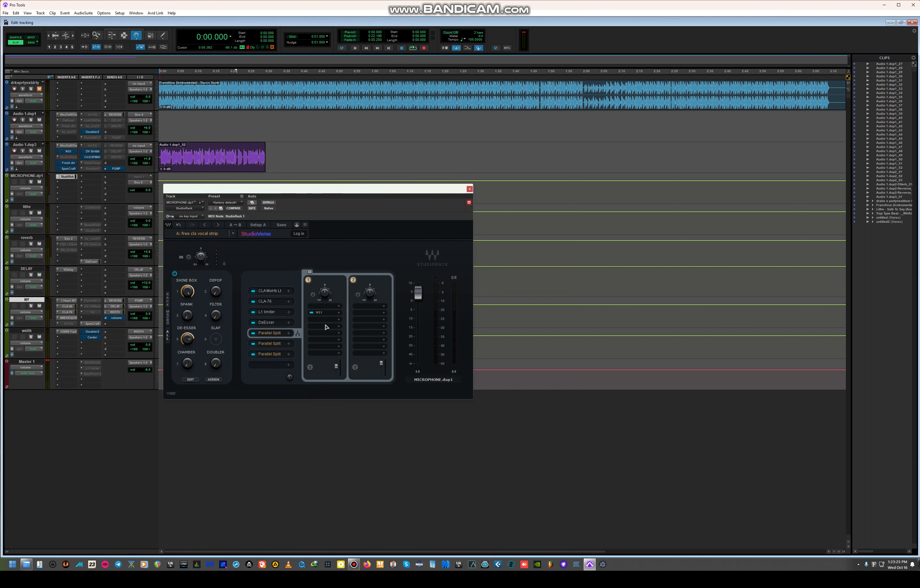
drag(319, 310, 319, 306)
Examine NS1 in the first parallel split, Abbey Road Chambers in the second, and the contents of the third.
click(319, 306)
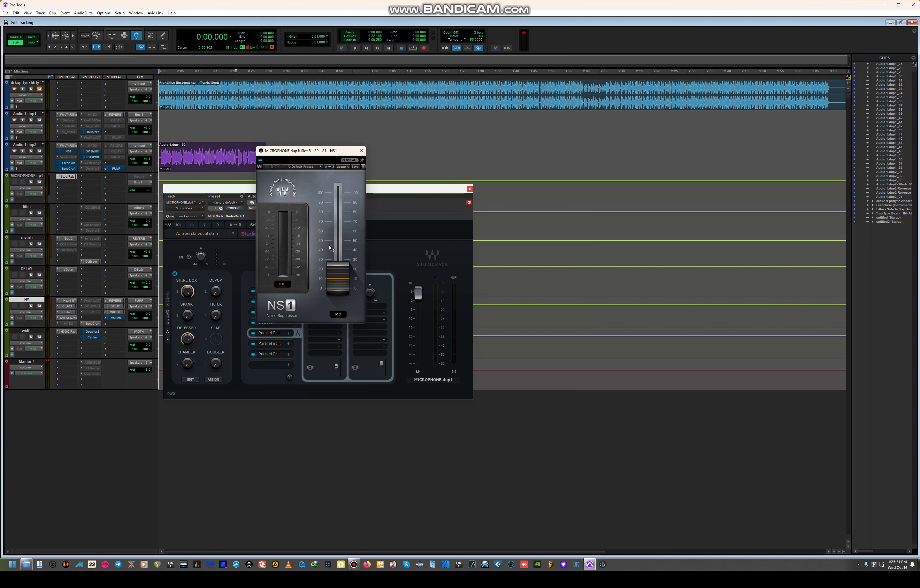
click(361, 150)
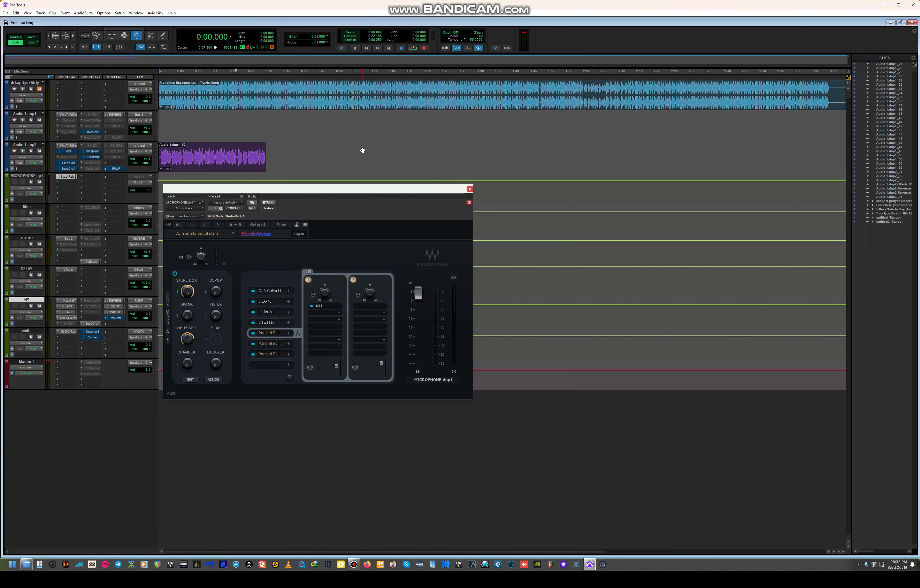
click(275, 343)
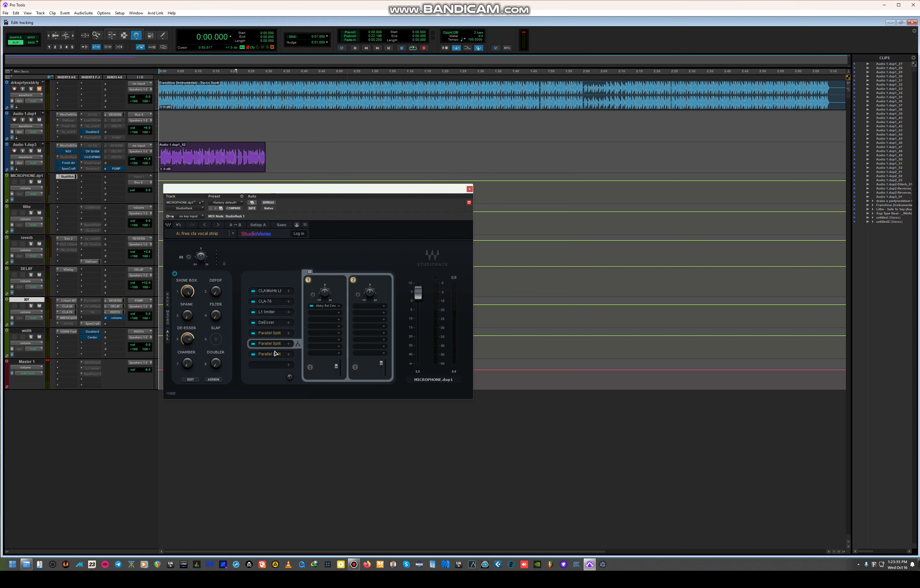
click(321, 306)
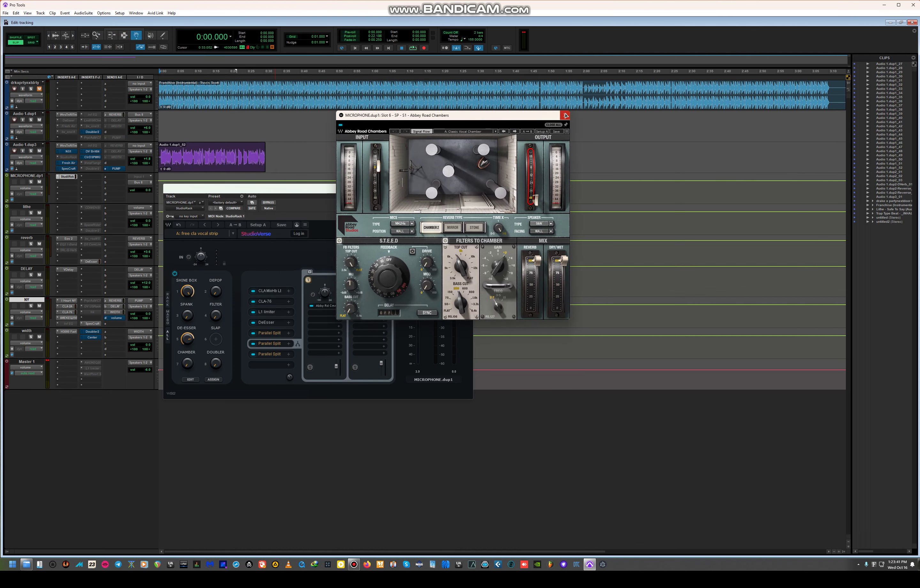
click(565, 116)
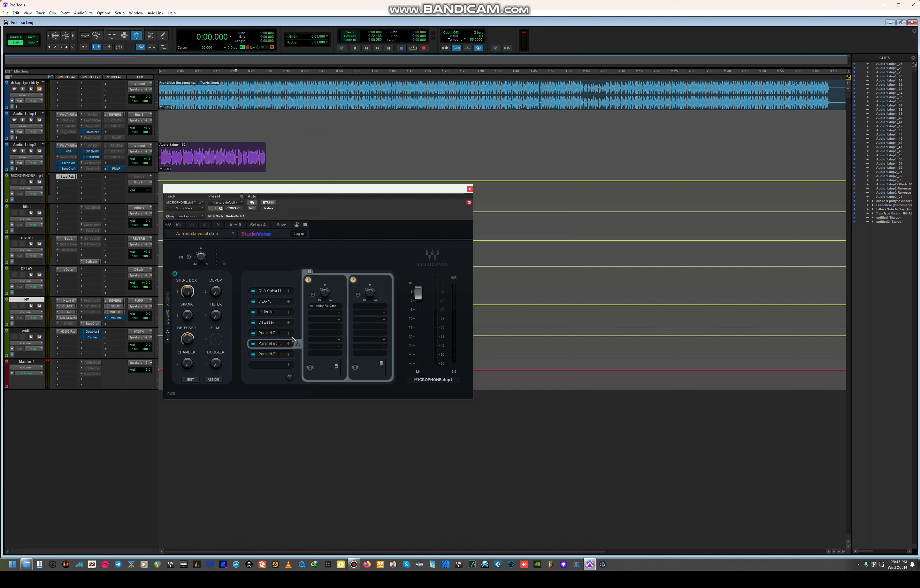
click(275, 354)
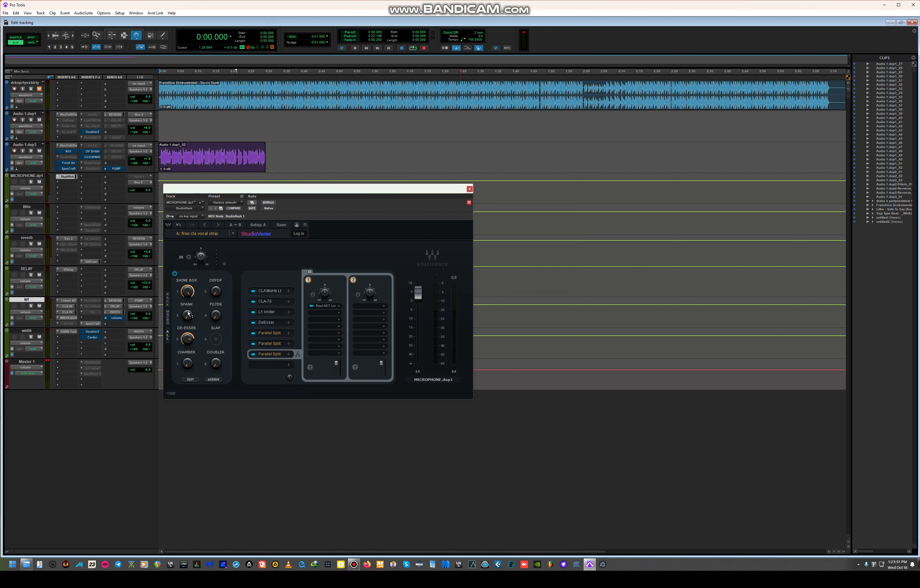
Review the CLA MixHub Lite, CLA-76, L1 limiter and DeEsser plug-ins and the macro knobs, and close StudioRack.
click(276, 294)
drag(239, 7, 565, 95)
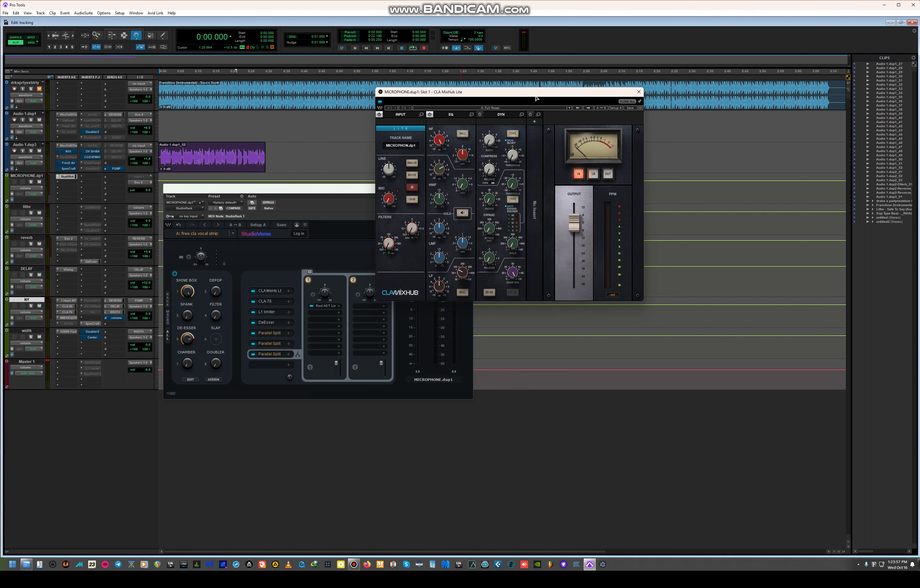
click(259, 302)
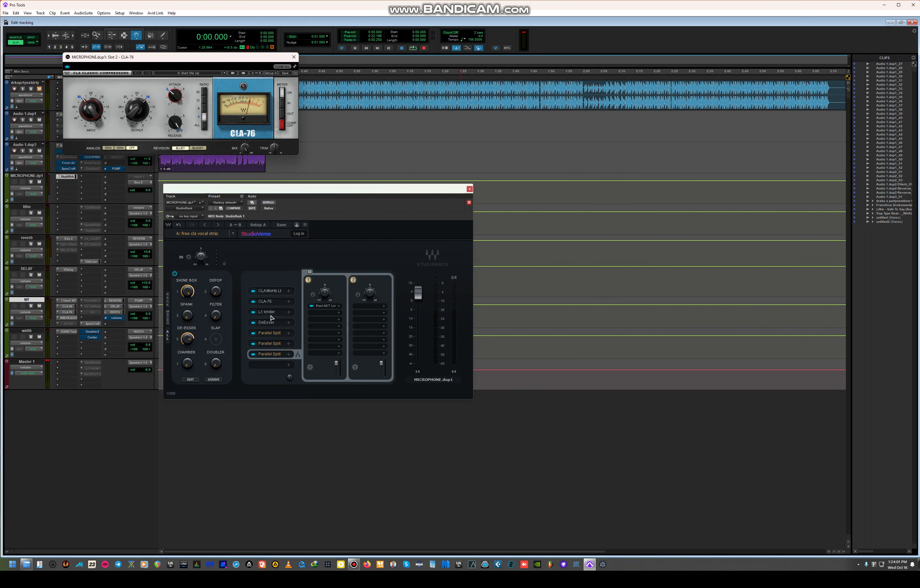
click(271, 314)
click(272, 319)
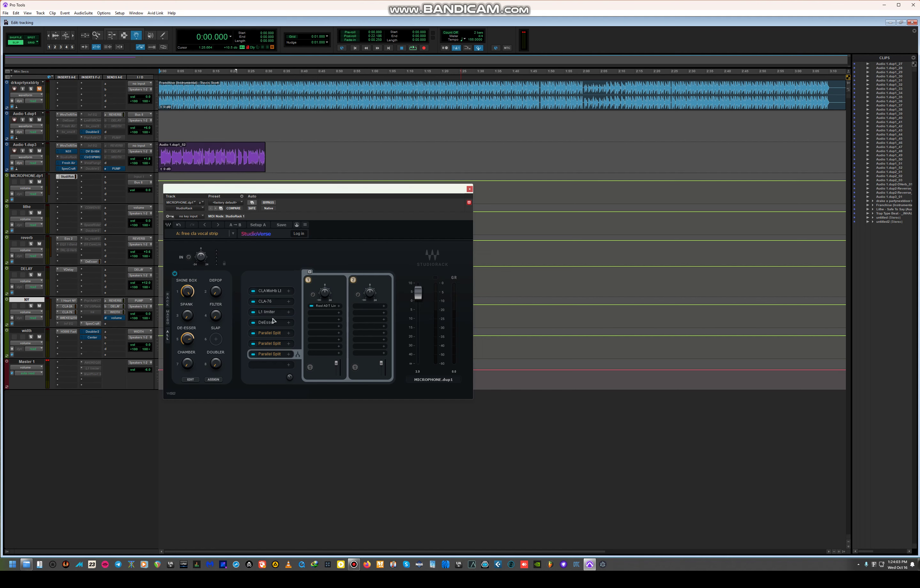
click(272, 322)
drag(187, 291, 187, 314)
click(470, 189)
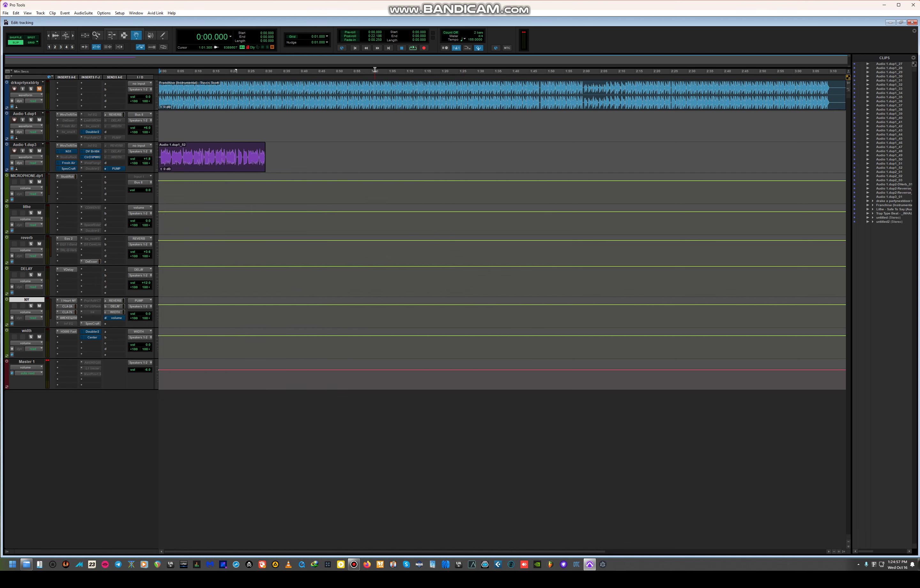
Play the session from the start to hear the vocal with the instrumental muted, and stop playback.
click(413, 48)
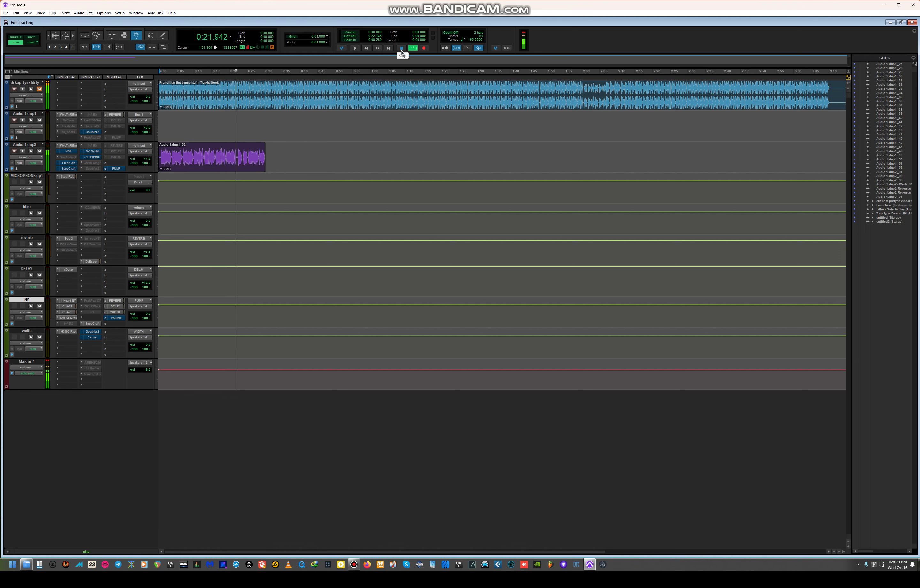
click(402, 49)
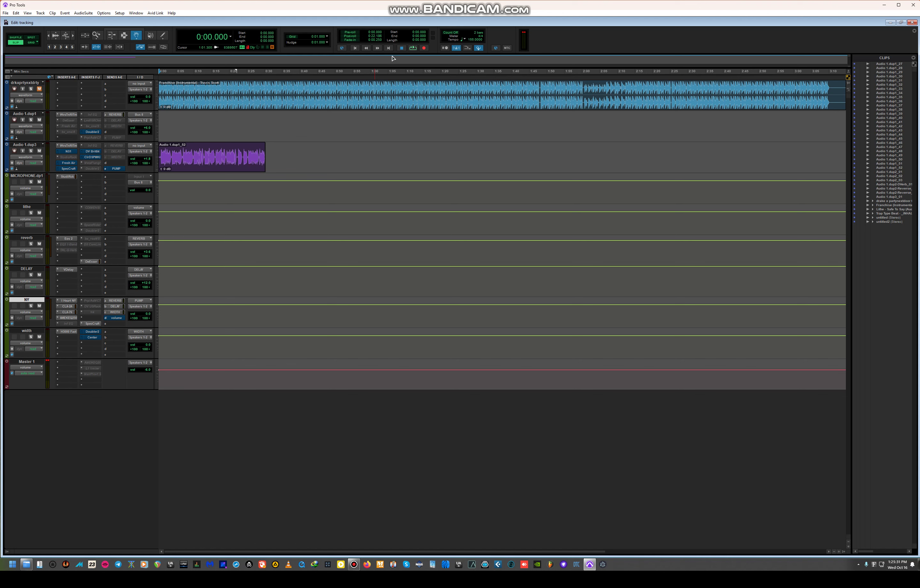
Reopen StudioRack on MICROPHONE.dup1 and check the contents of its three parallel splits.
click(67, 176)
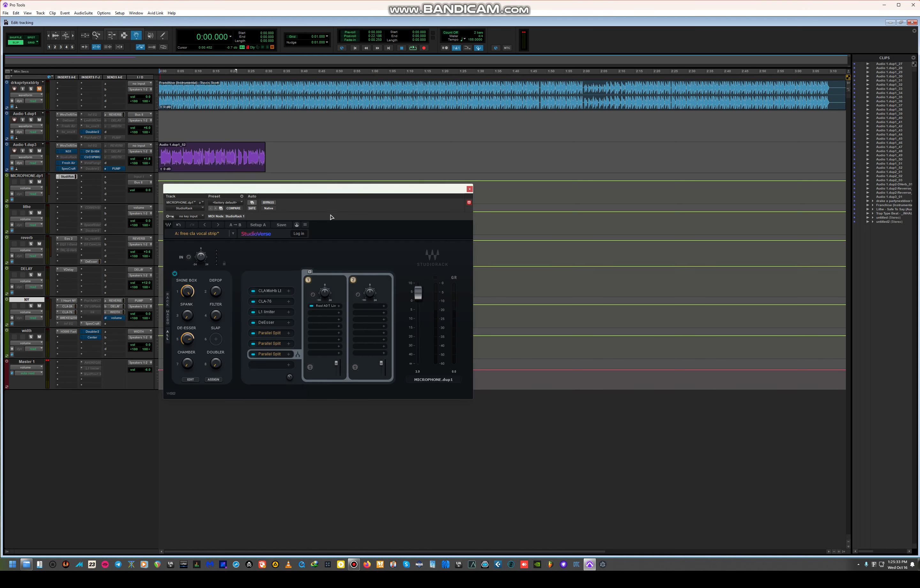
click(271, 343)
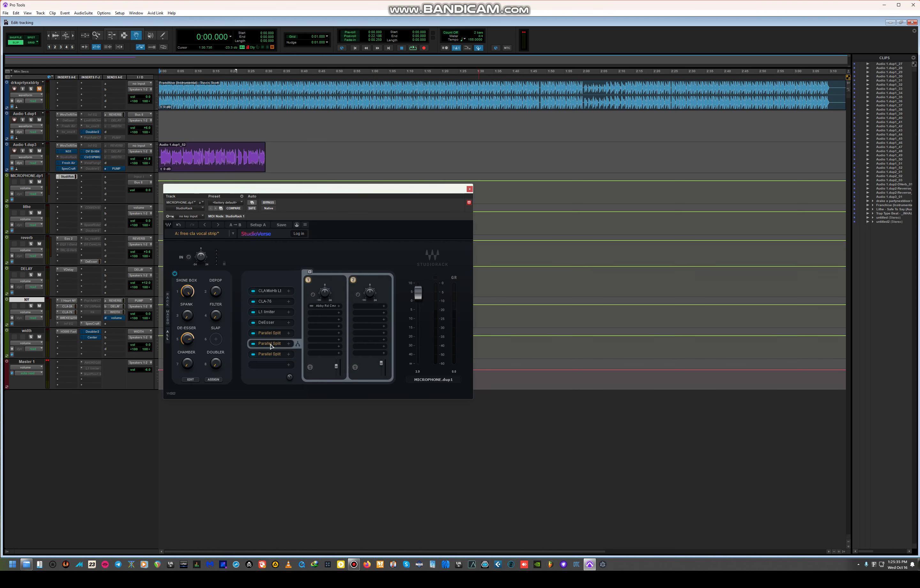
click(272, 336)
click(278, 346)
click(276, 354)
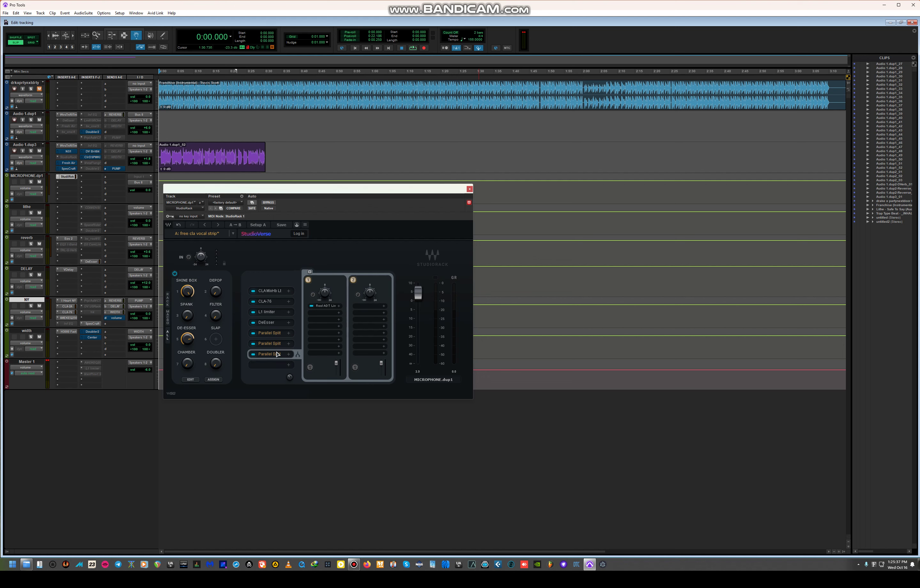
Save the StudioRack chain as the preset "free cla vocal strip.xps" in StudioRack User Presets, replacing the existing file.
click(233, 234)
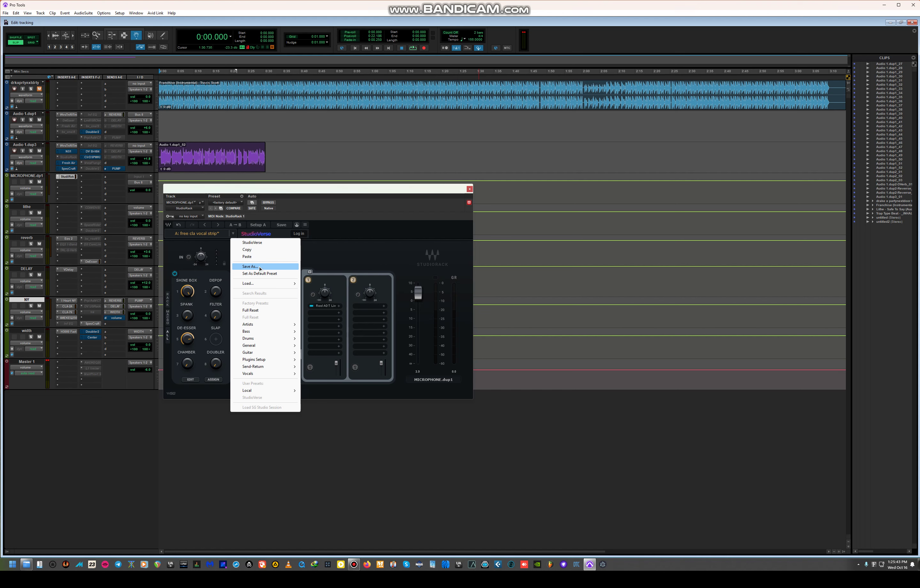
click(252, 266)
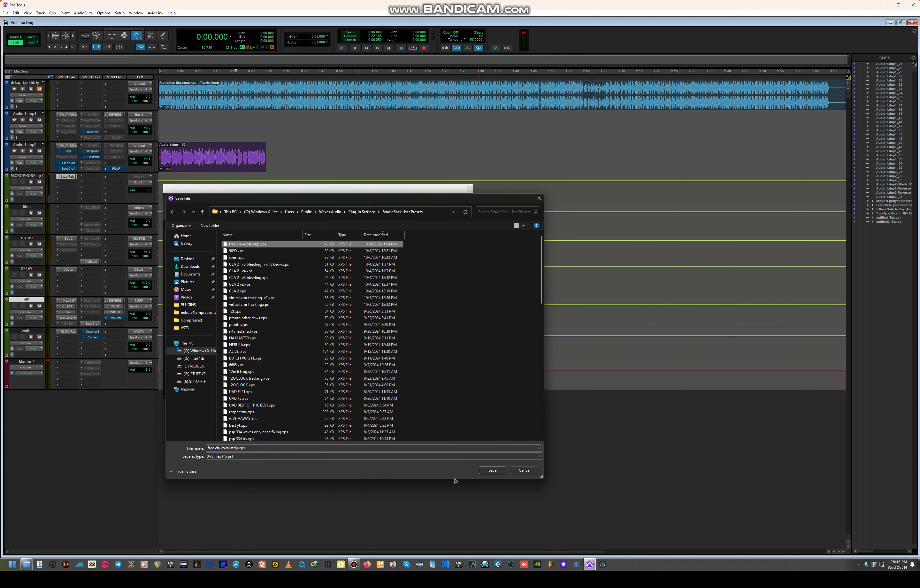
click(492, 470)
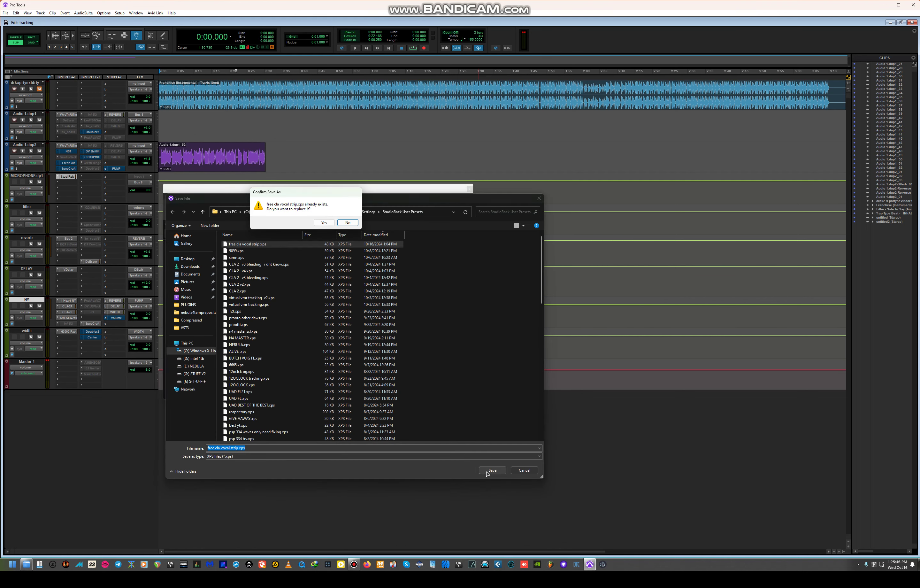
click(324, 222)
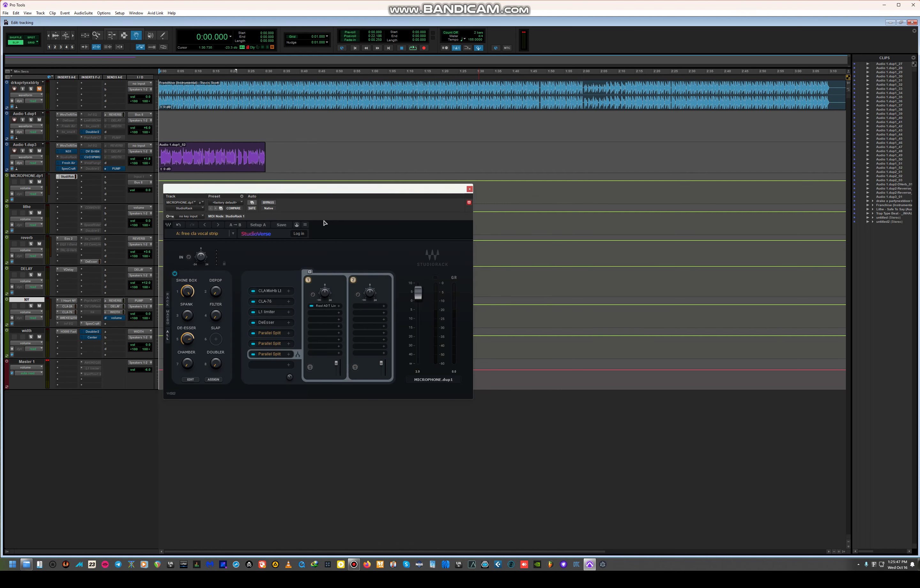
Look up "free cla vocal strip" among StudioRack's local user presets, and dismiss the list without loading anything.
click(233, 233)
mouse_move(270, 397)
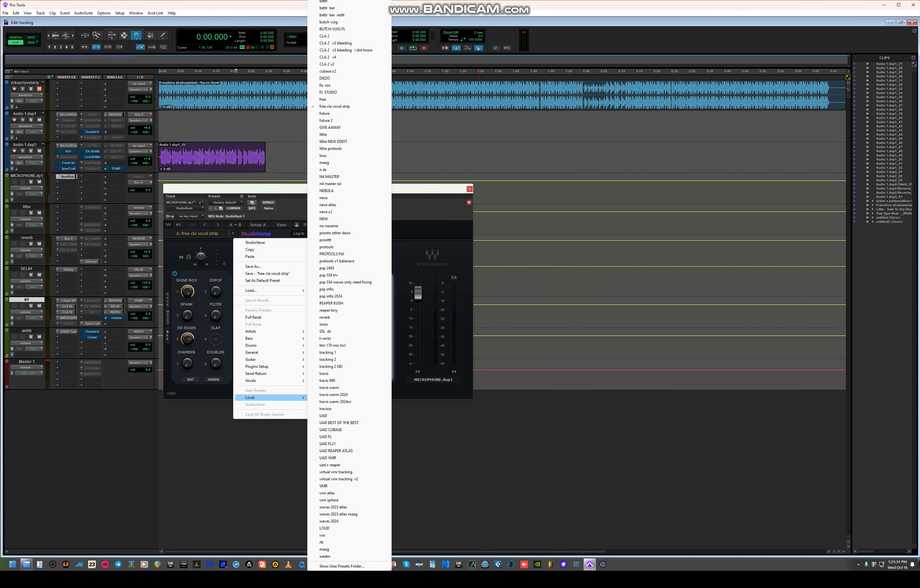
click(10, 7)
double_click(10, 7)
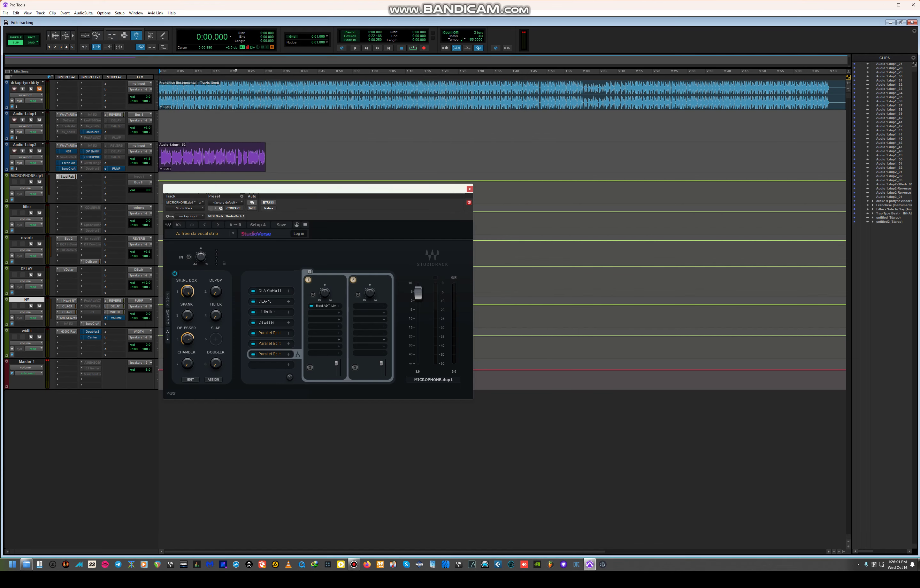
Reopen StudioRack on MICROPHONE.dup1 to review the saved chain once more, and close its window.
click(469, 189)
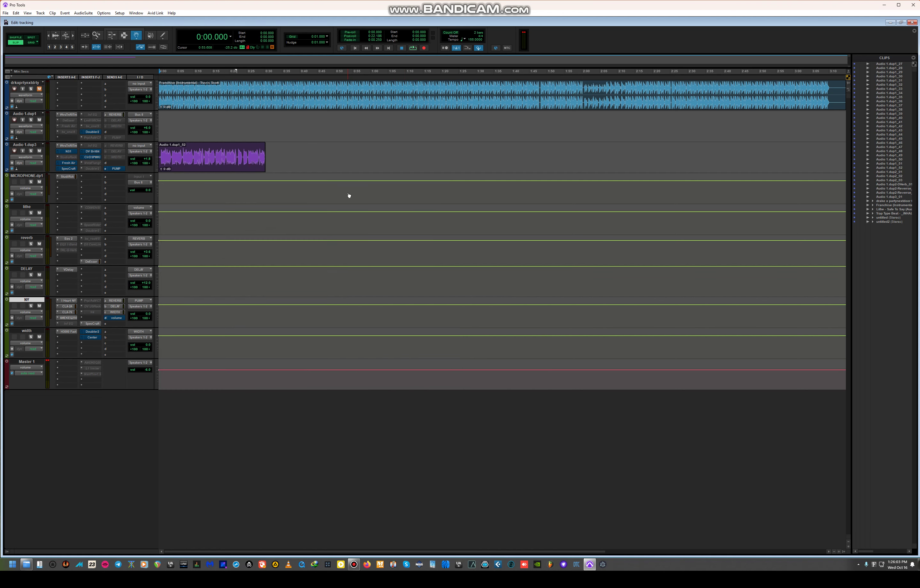
click(72, 177)
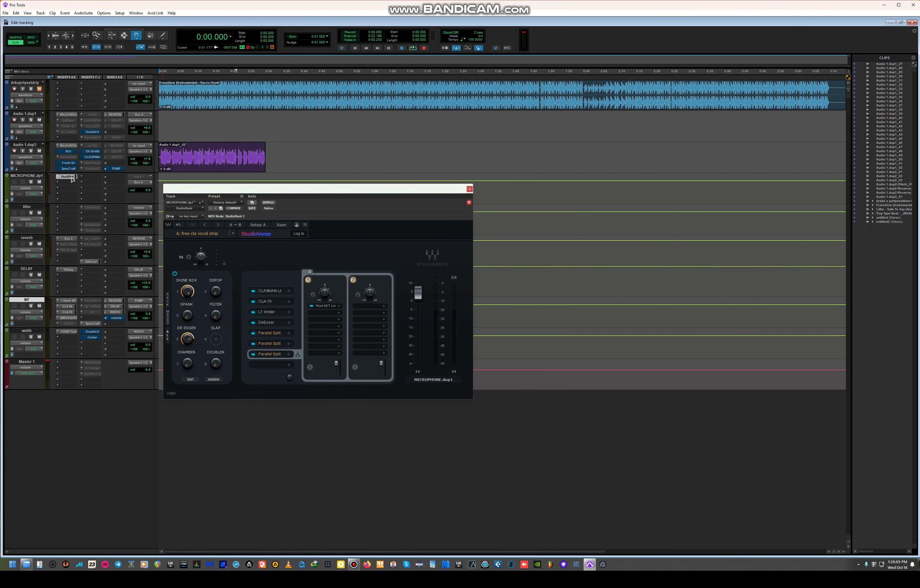
click(72, 178)
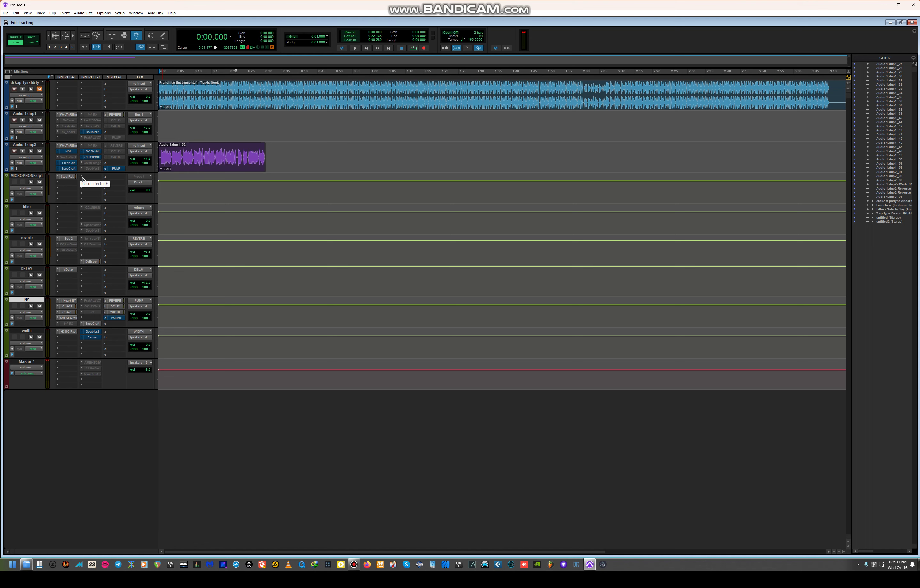
click(72, 176)
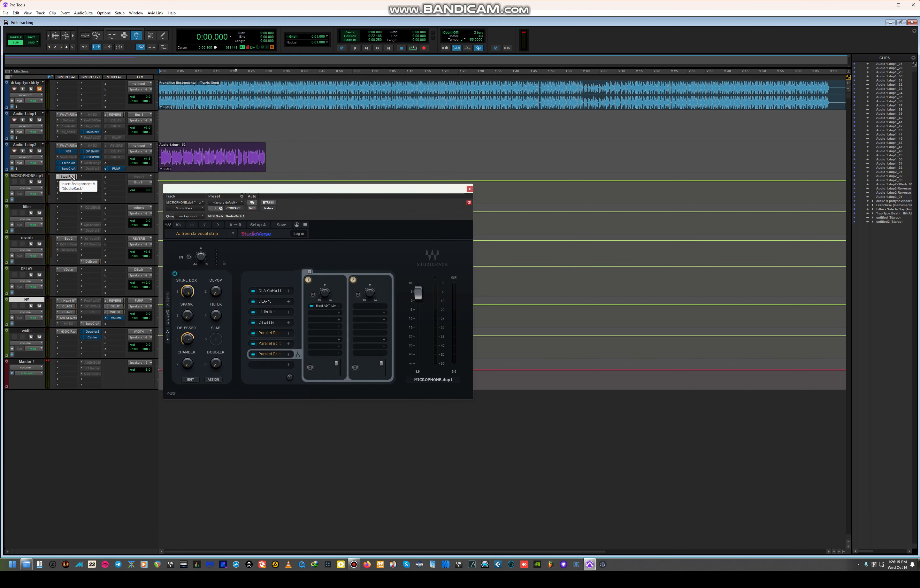
click(469, 189)
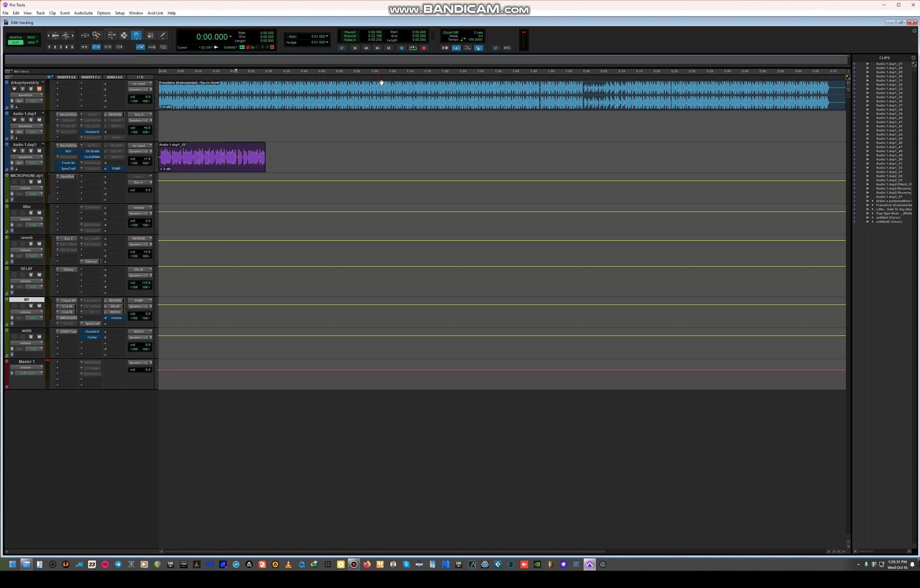
Start playback and take the NS1, Fresh Air and SpecCraft inserts on Audio 1.dup3 out of bypass.
click(412, 48)
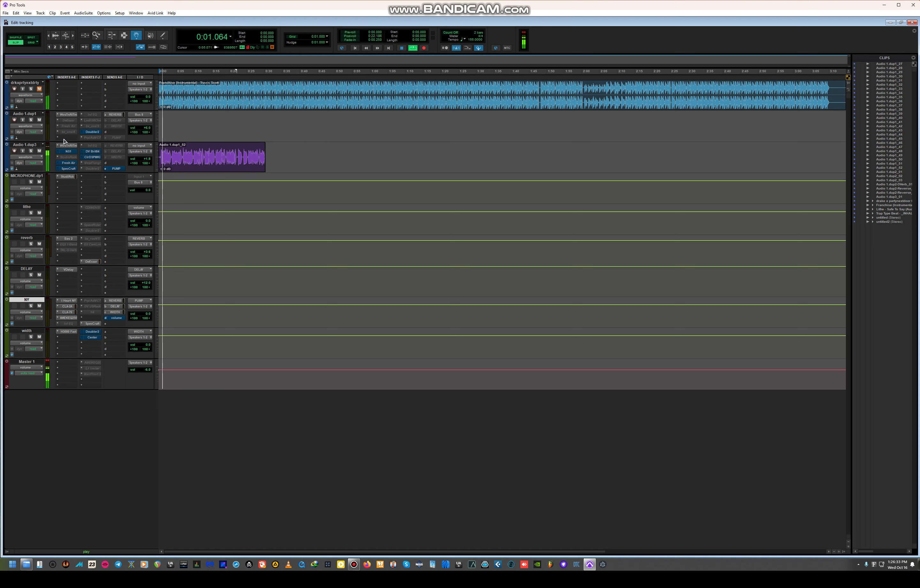
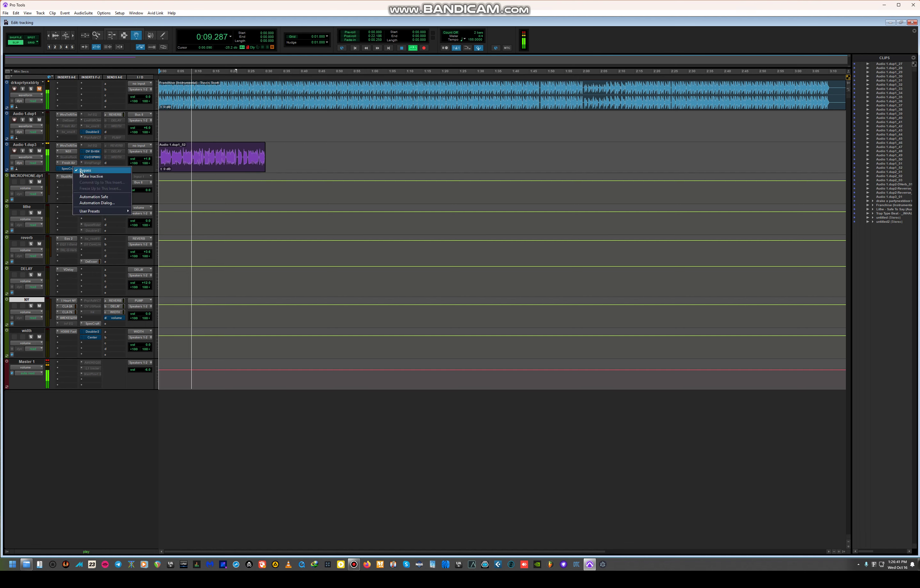
key(Escape)
click(69, 169)
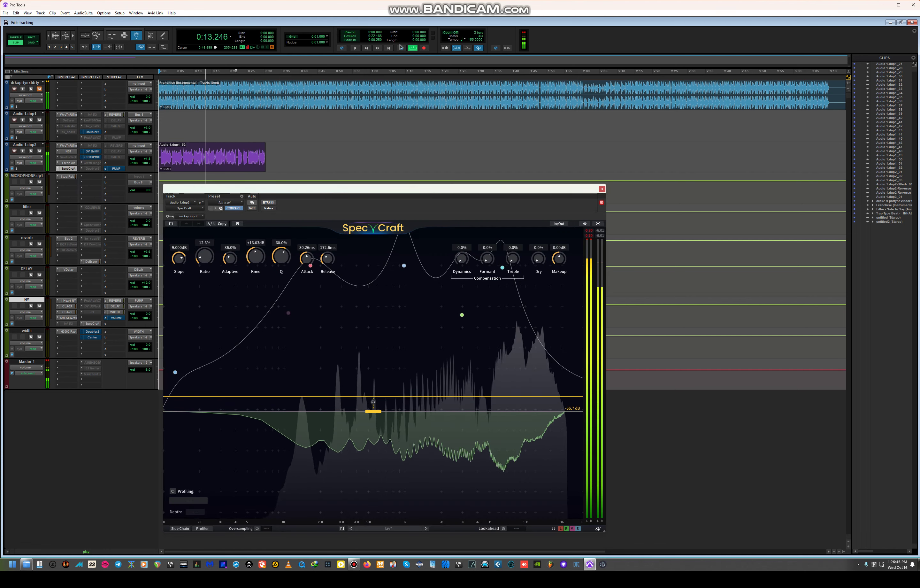
Take the Brit 84 and Clariphonic inserts on Audio 1.dup3 out of bypass while replaying the session from near the start.
right_click(93, 151)
key(Escape)
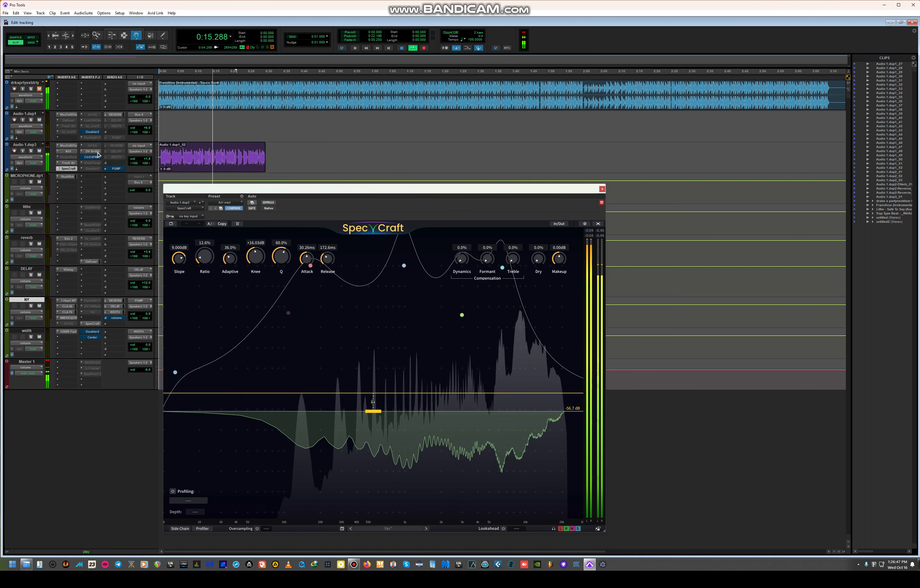
click(91, 151)
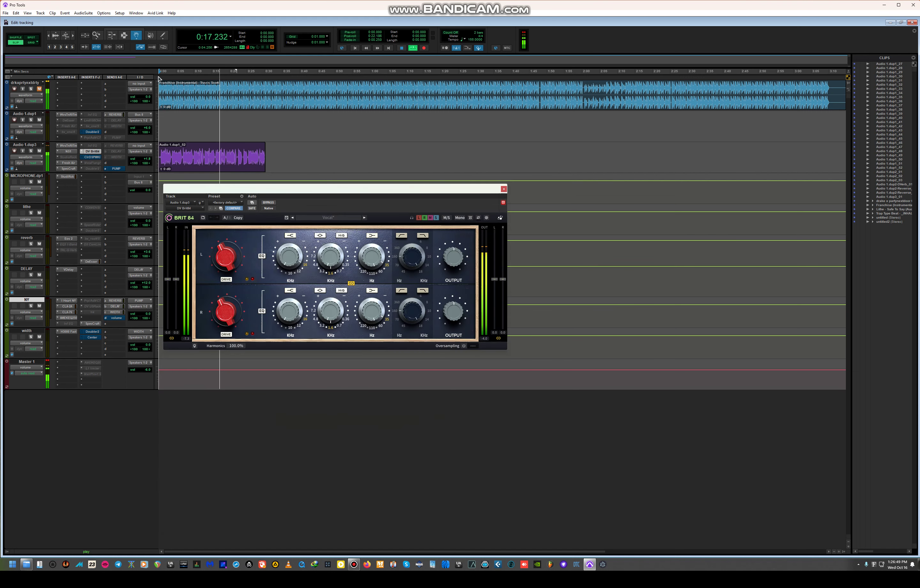
click(160, 127)
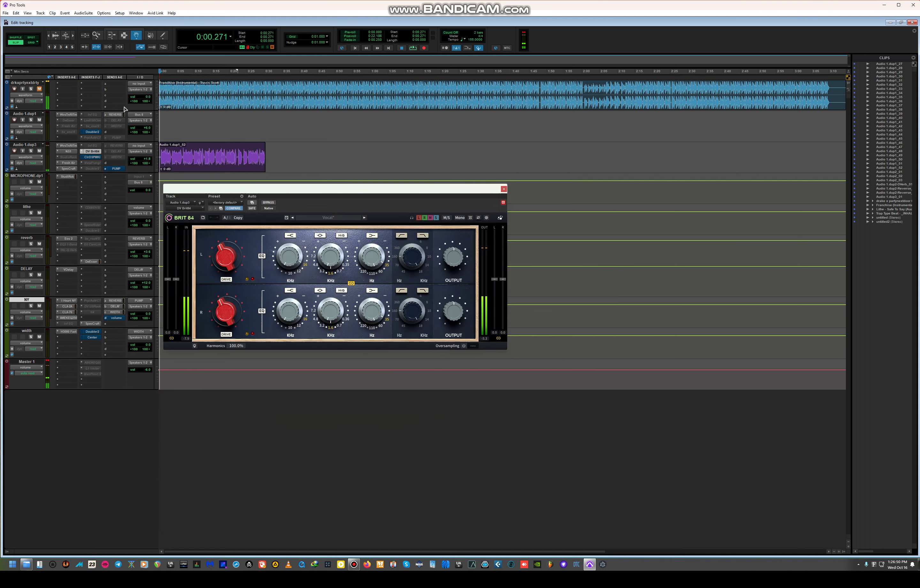
click(89, 157)
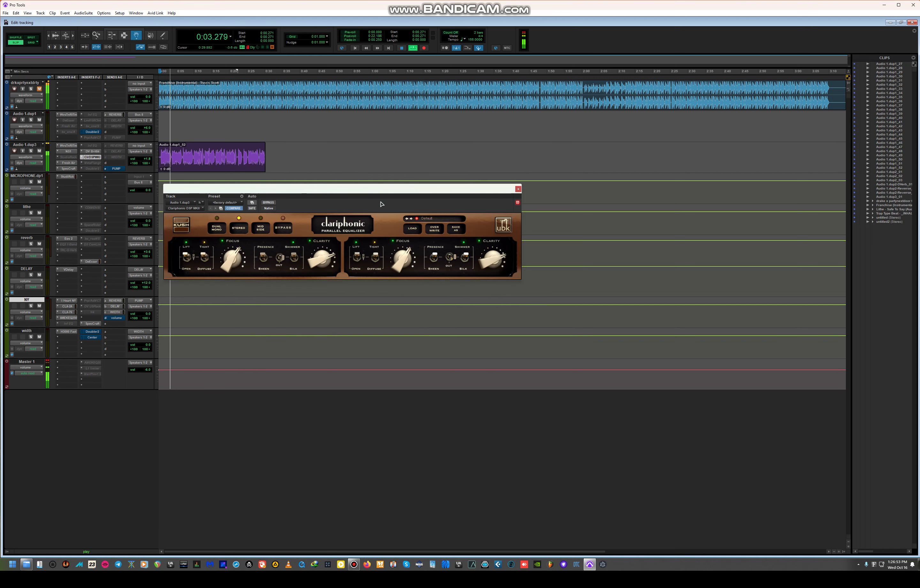
click(518, 188)
Unmute the PUMP send and lower the volume on Audio 1.dup3 while listening to the mix, and stop playback.
click(113, 183)
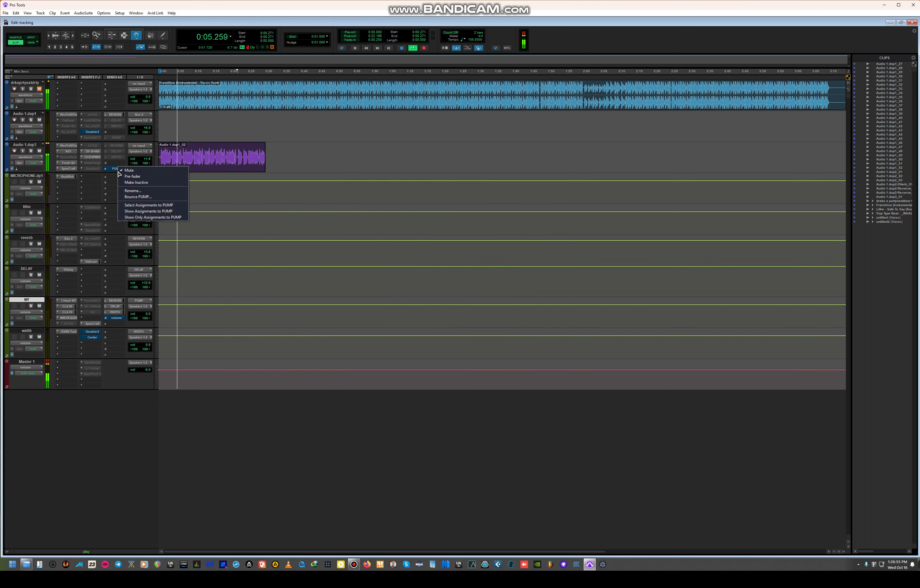
key(Escape)
drag(146, 158, 155, 169)
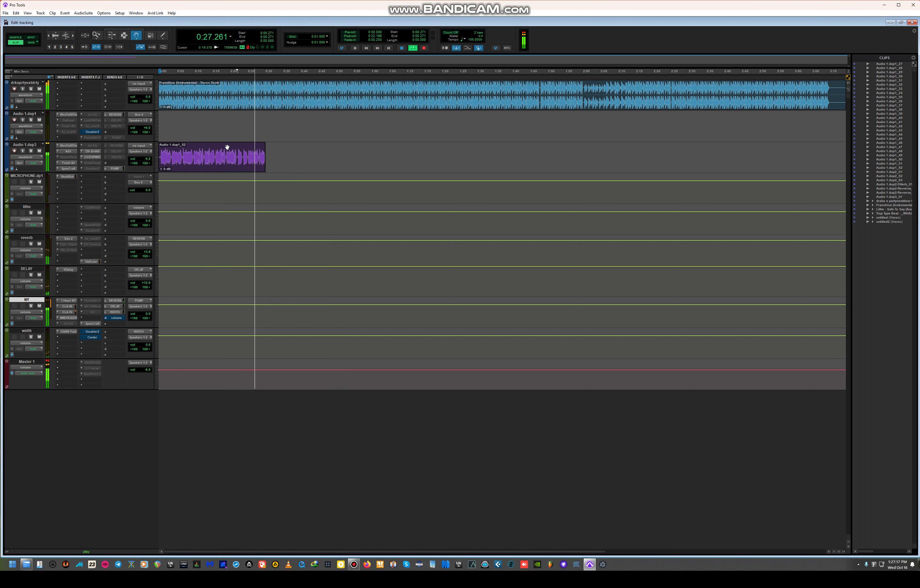
click(402, 47)
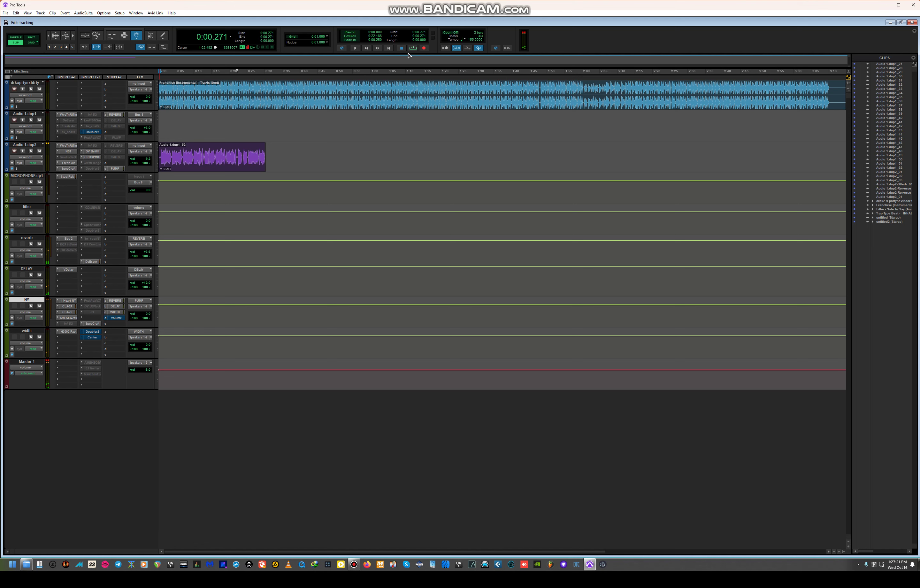